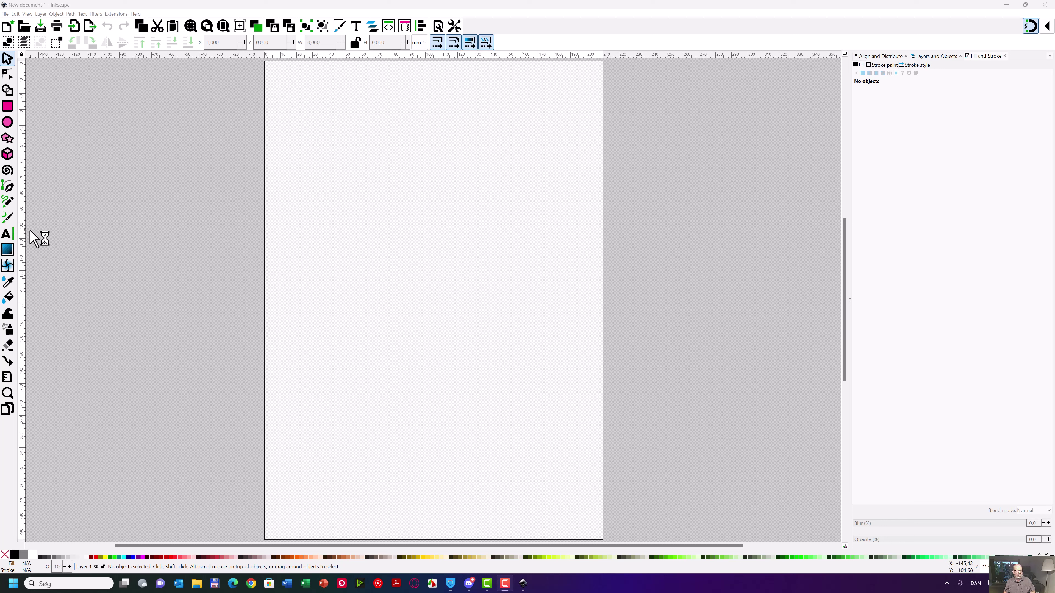
# Add the word Makernørd as bold 40 pt text filled flat black.
pyautogui.click(7, 234)
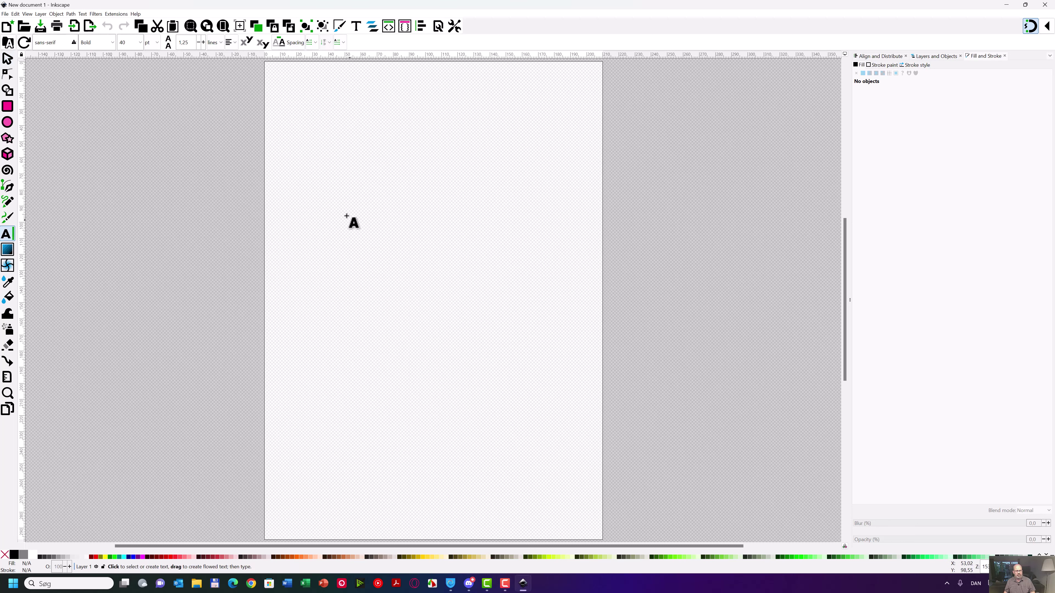
pyautogui.write('Makernør')
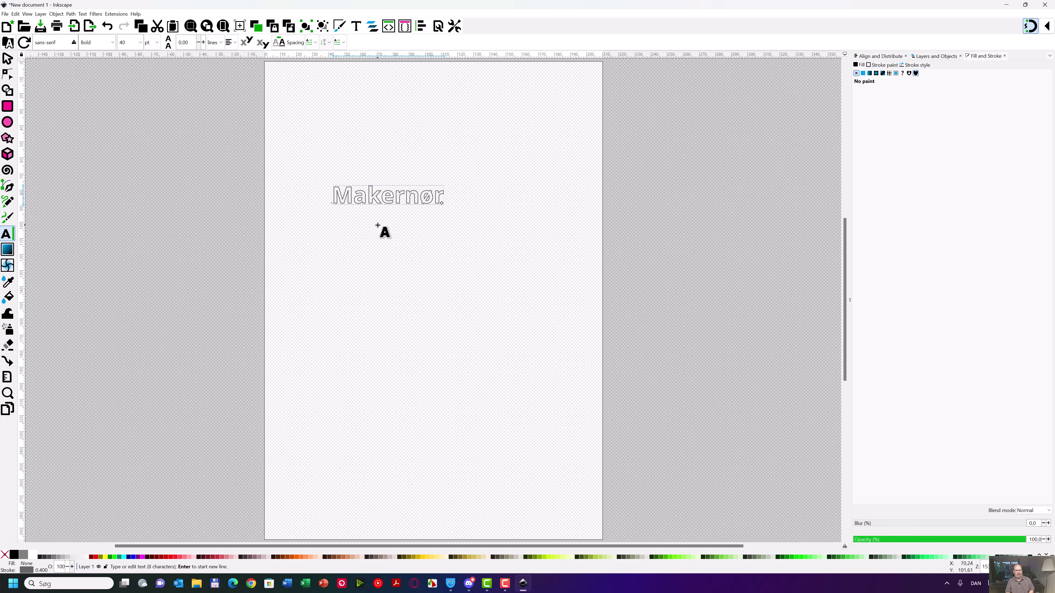
pyautogui.write('d')
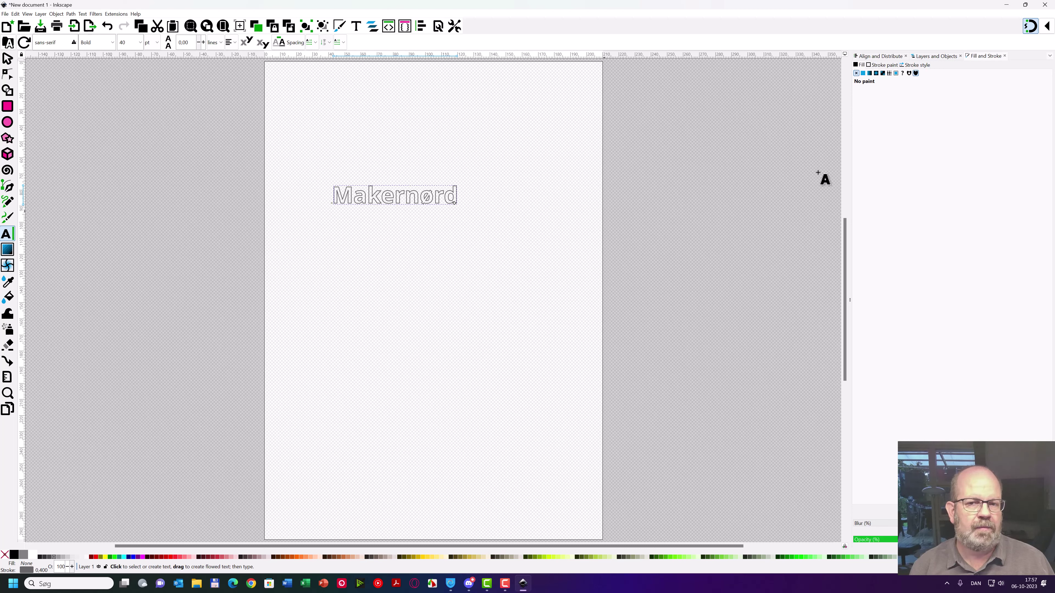
pyautogui.click(863, 73)
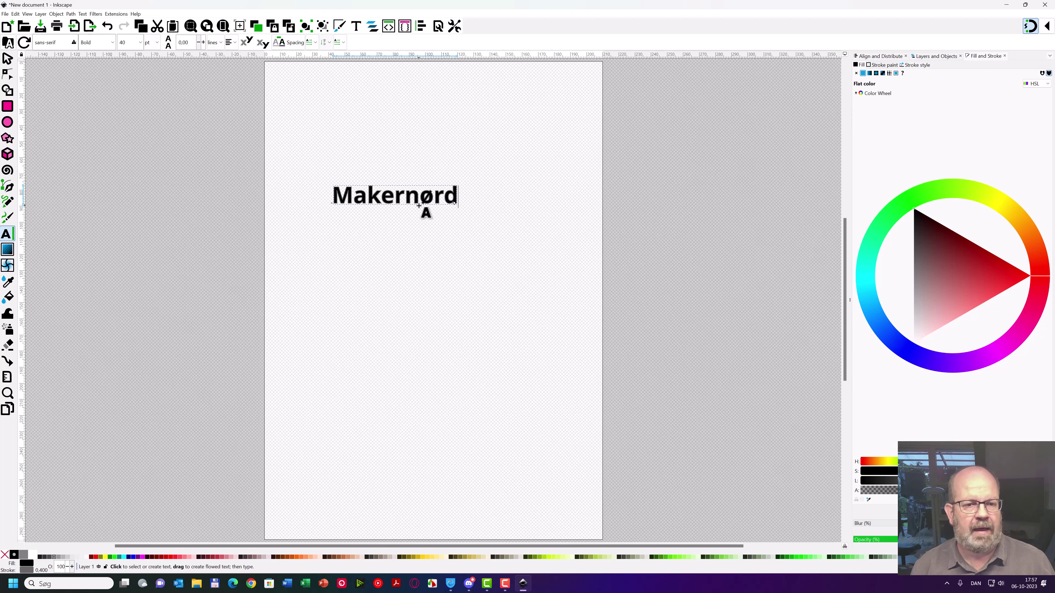
# Set the text's fill to No paint so only the letter outlines show.
pyautogui.keyDown('ctrl'); pyautogui.scroll(4, 420, 205); pyautogui.keyUp('ctrl')
pyautogui.hscroll(-4, 374, 207)
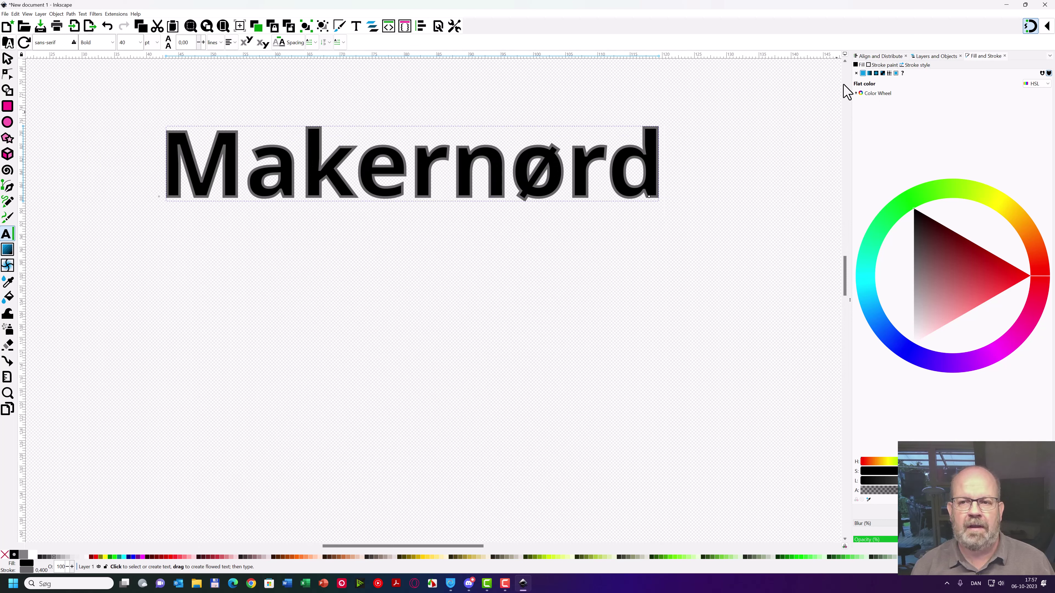
pyautogui.click(856, 73)
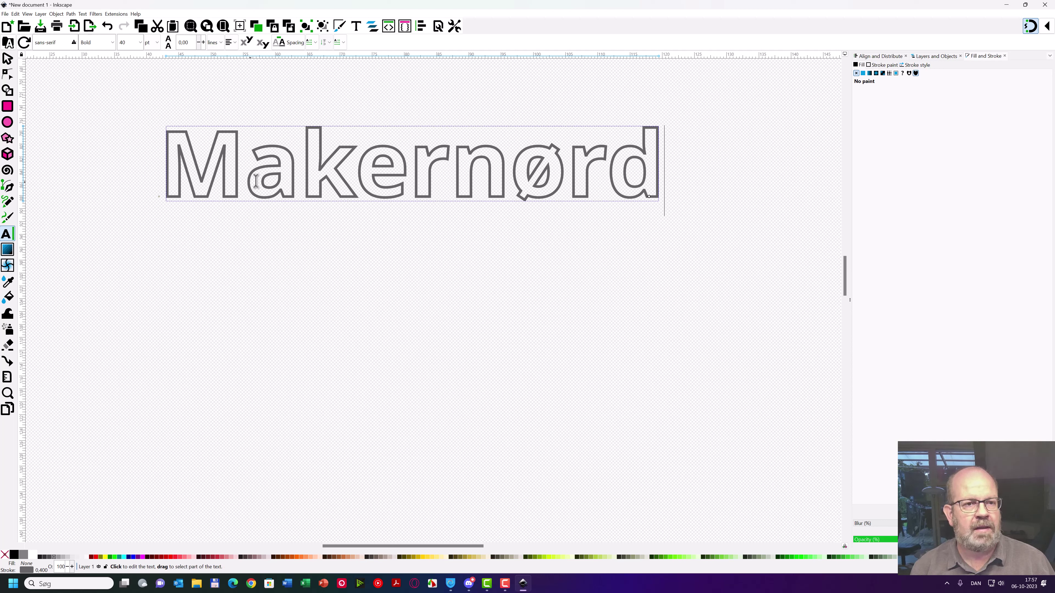
# Step the Makernørd letter-spacing spinner down through about -6,68 to -6,93.
pyautogui.click(291, 45)
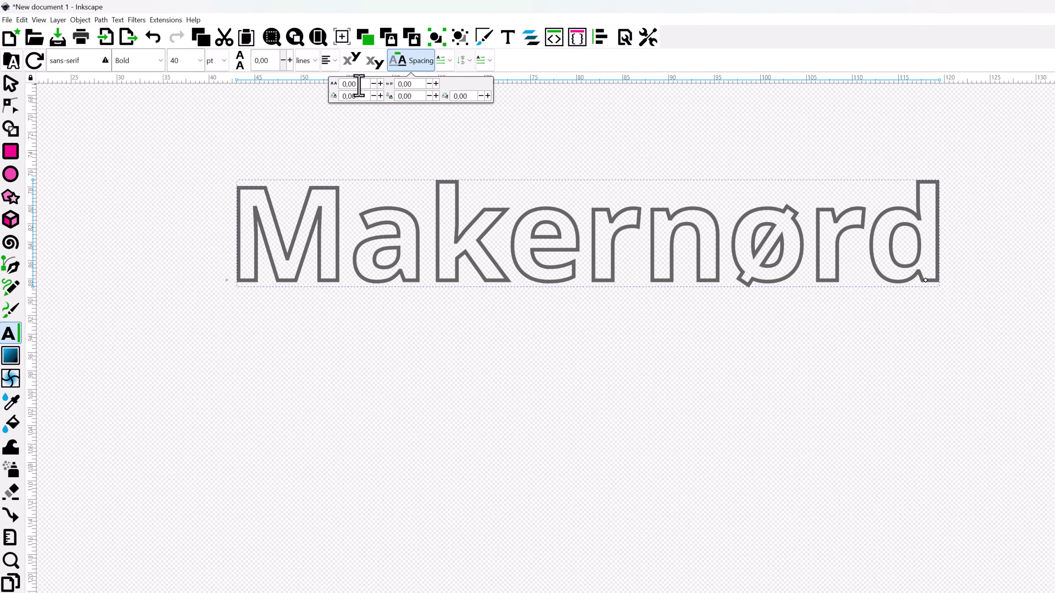
pyautogui.click(414, 93)
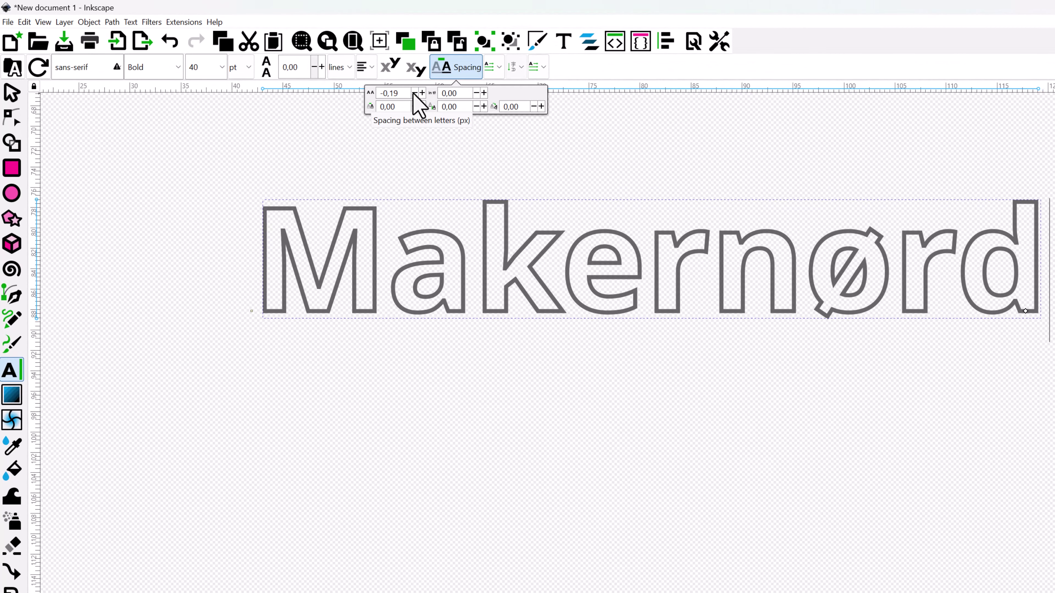
pyautogui.click(415, 93)
pyautogui.click(415, 93)
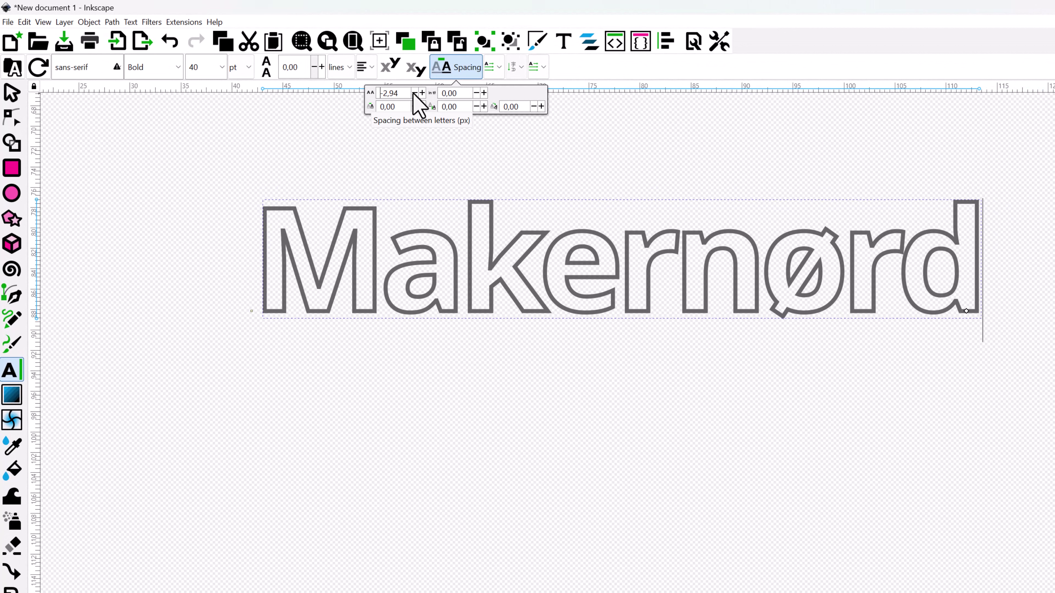
pyautogui.click(414, 93)
pyautogui.click(415, 93)
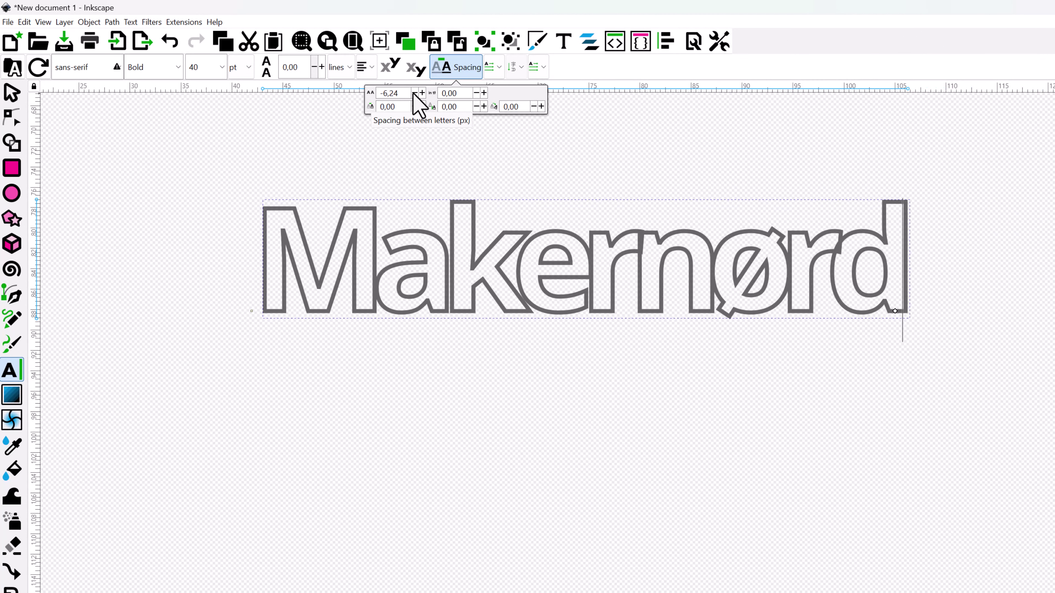
pyautogui.click(415, 93)
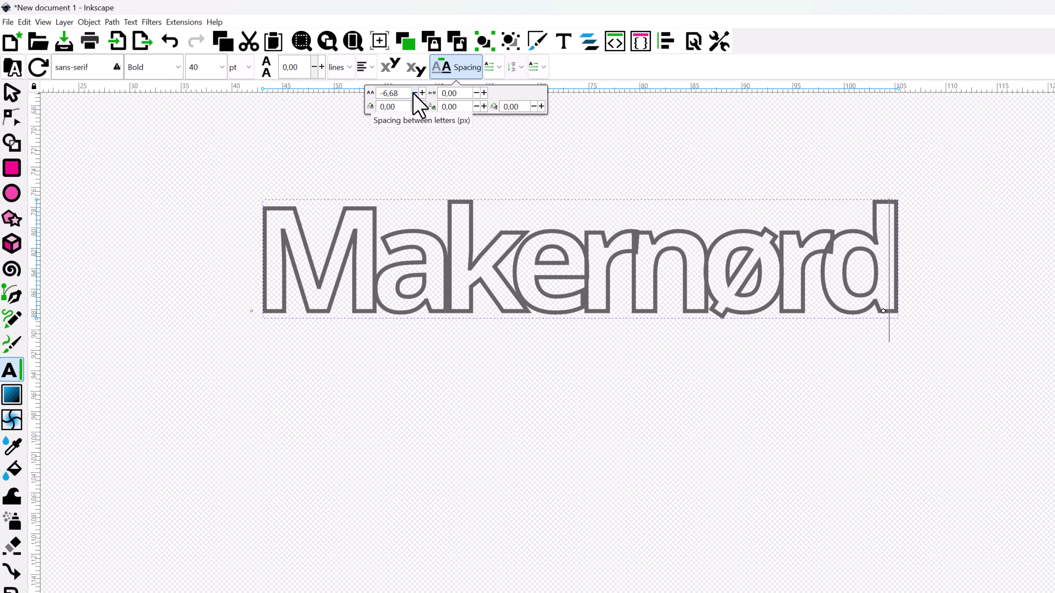
pyautogui.click(414, 93)
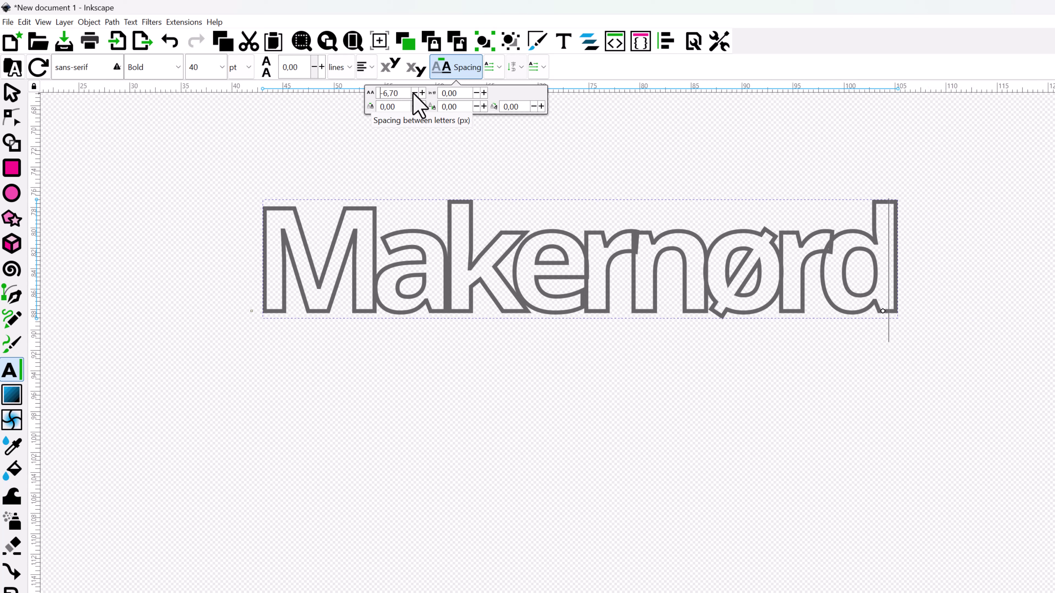
pyautogui.click(414, 93)
pyautogui.click(415, 93)
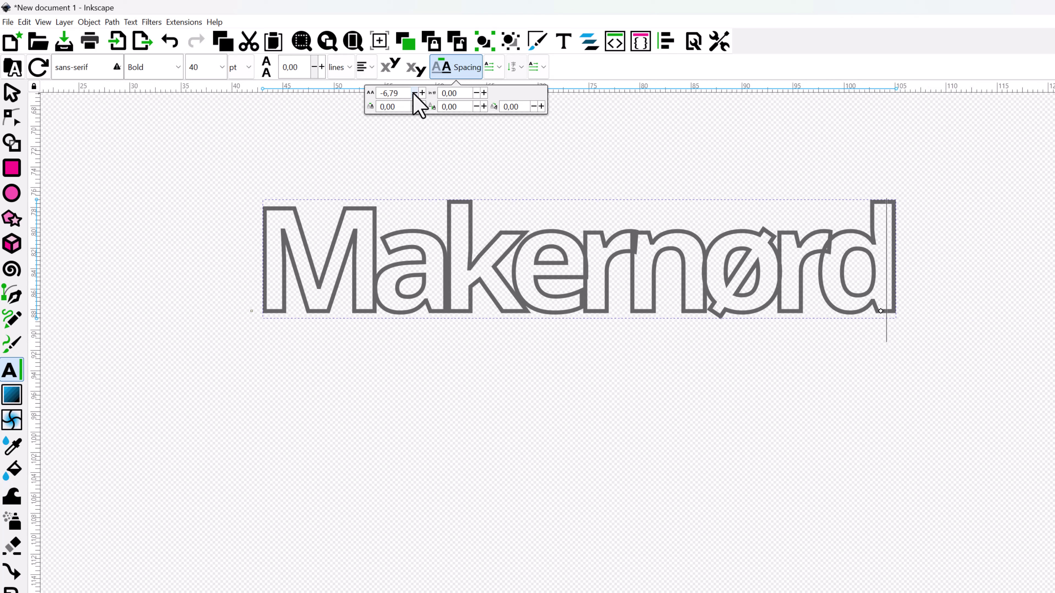
pyautogui.click(415, 93)
pyautogui.click(415, 93)
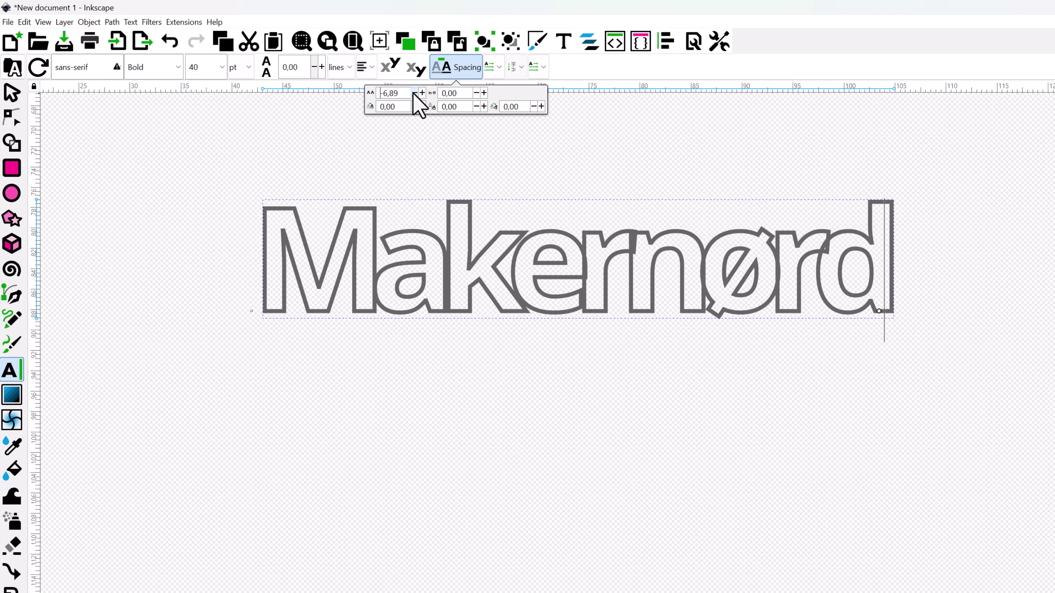
pyautogui.click(414, 94)
pyautogui.click(414, 94)
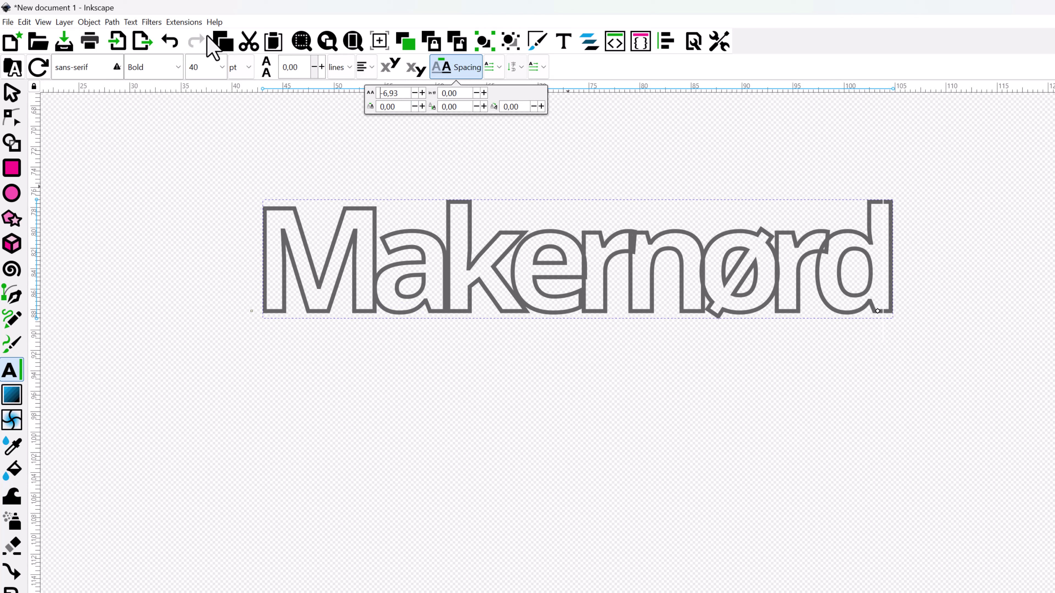
# Apply Path > Dynamic Offset to the selected Makernørd text.
pyautogui.click(121, 26)
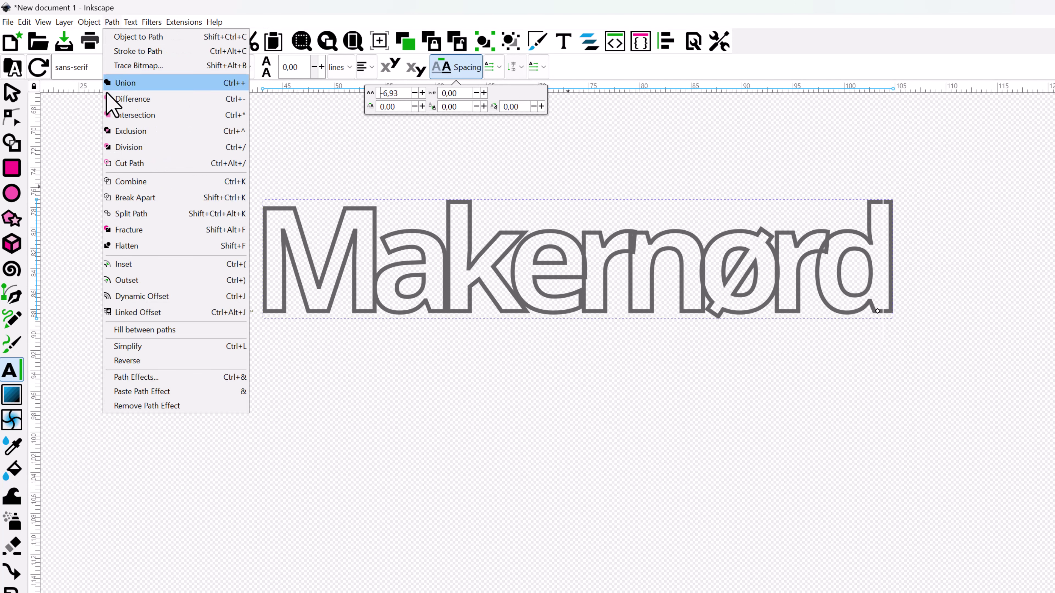
pyautogui.moveTo(142, 295)
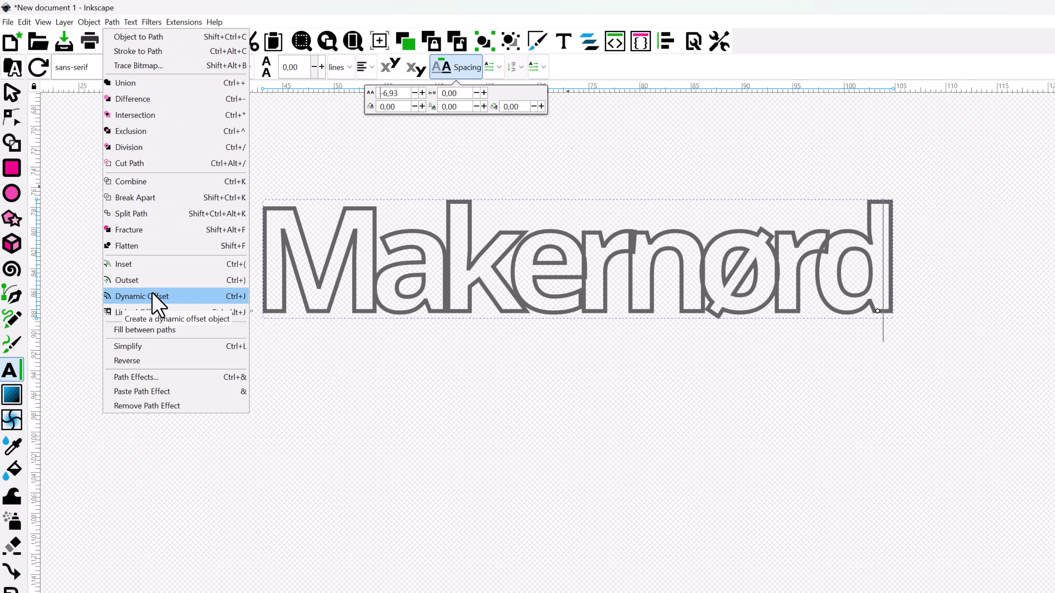
pyautogui.click(151, 296)
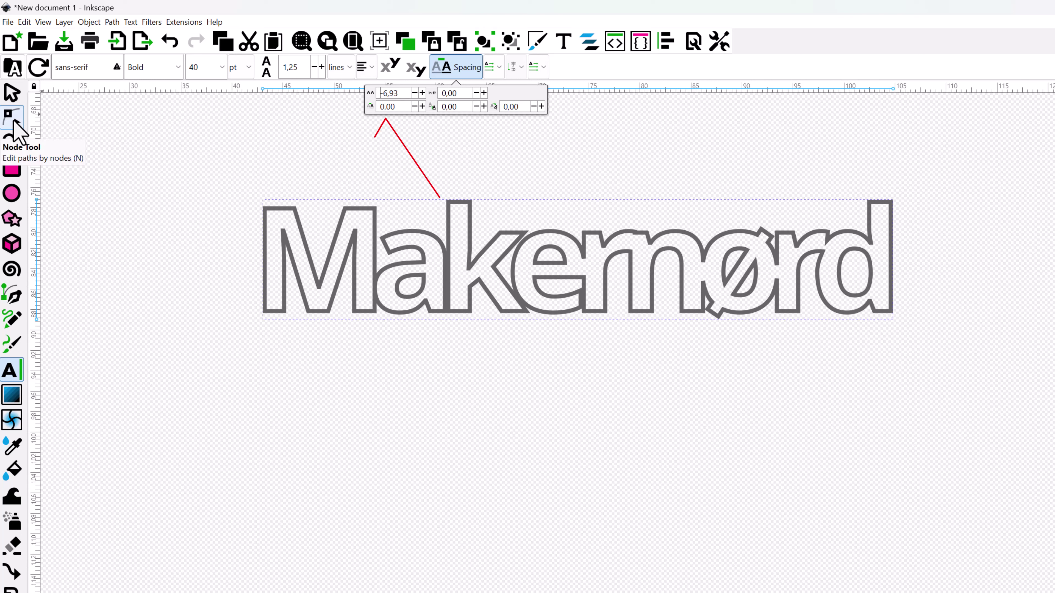
# Switch to node editing and try simplifying the outline, then undo the simplify.
pyautogui.click(12, 120)
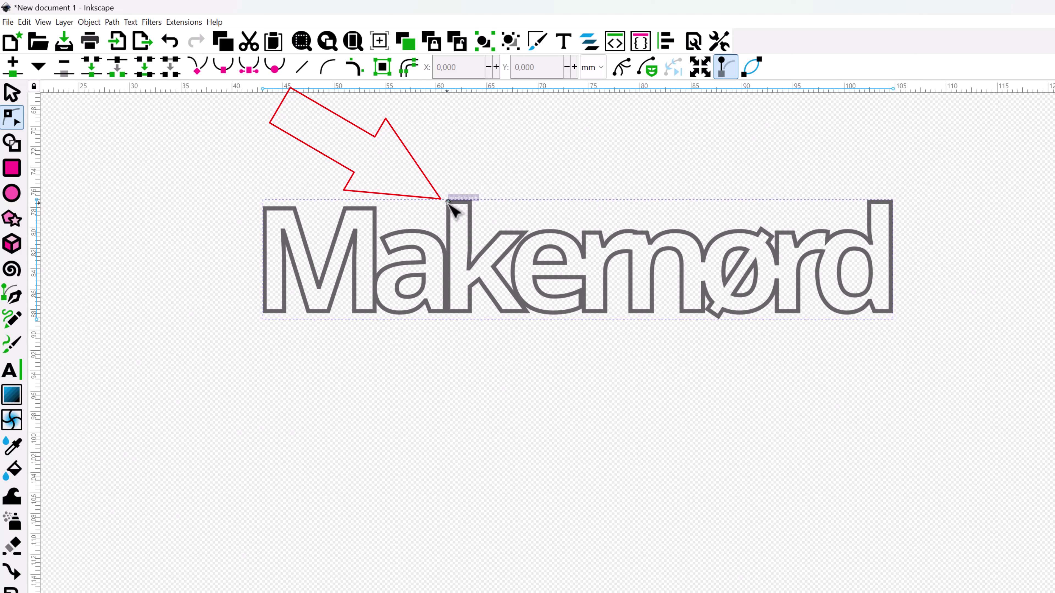
pyautogui.hotkey('ctrl', 'l')
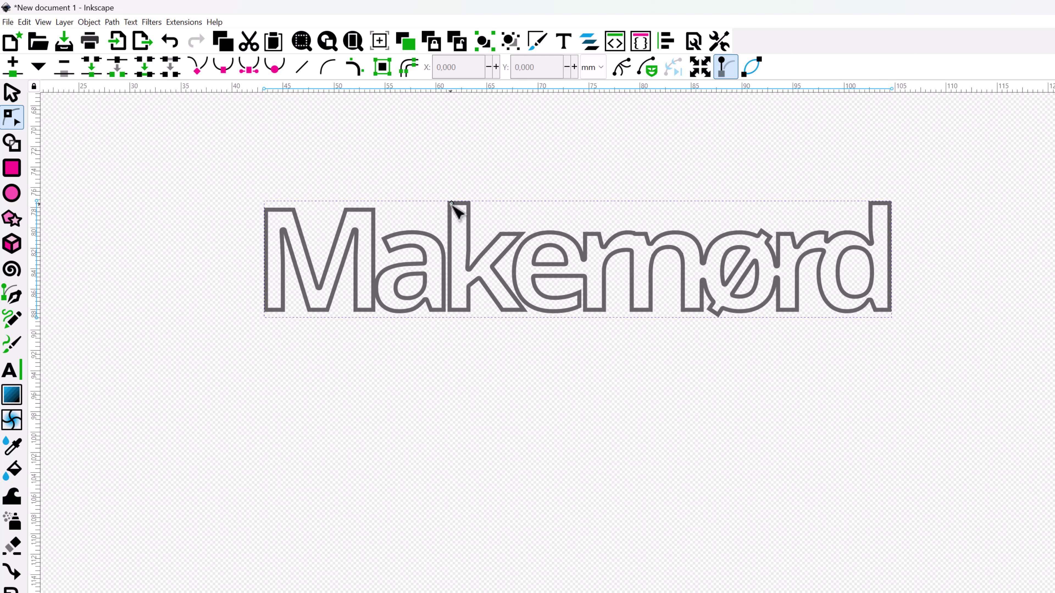
pyautogui.hotkey('ctrl', 'z')
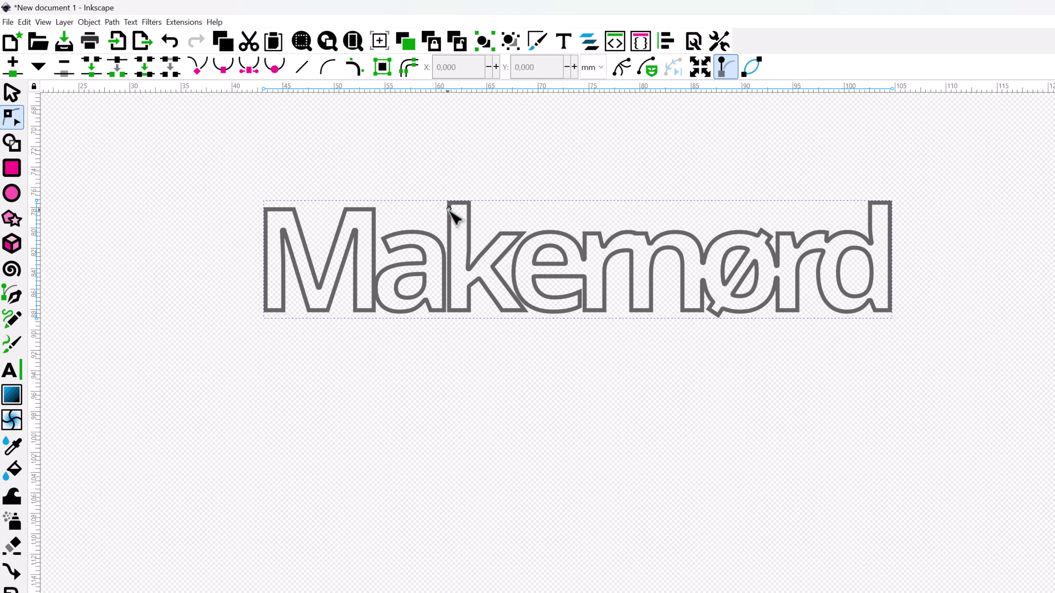
# Outset the outline once, then weld all letters into one path with Path > Union.
pyautogui.hotkey('ctrl', ')')
pyautogui.hotkey('ctrl', ')')
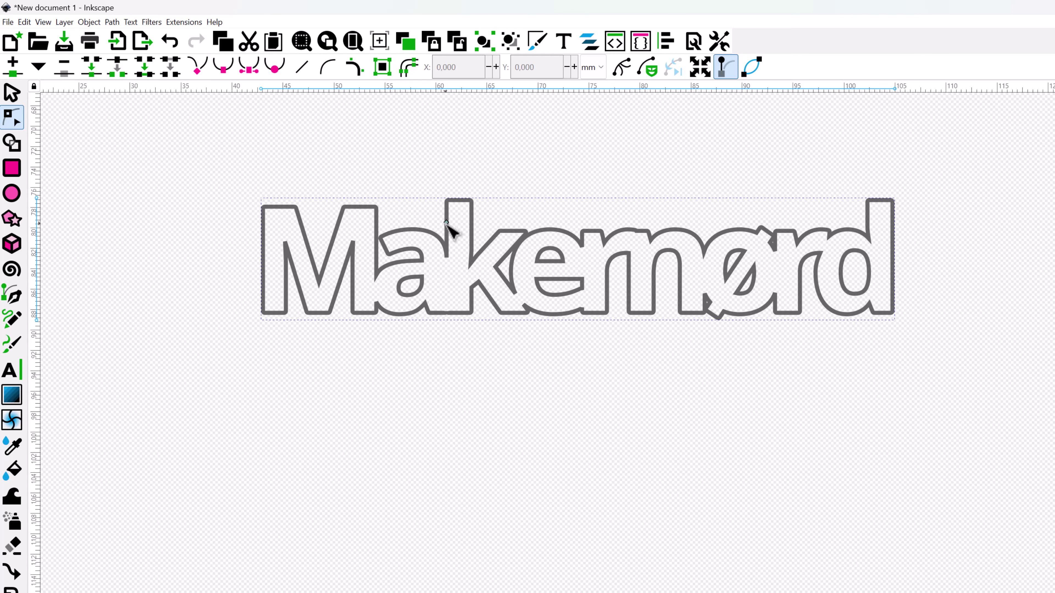
pyautogui.hotkey('ctrl', ')')
pyautogui.hotkey('ctrl', 'z')
pyautogui.click(113, 22)
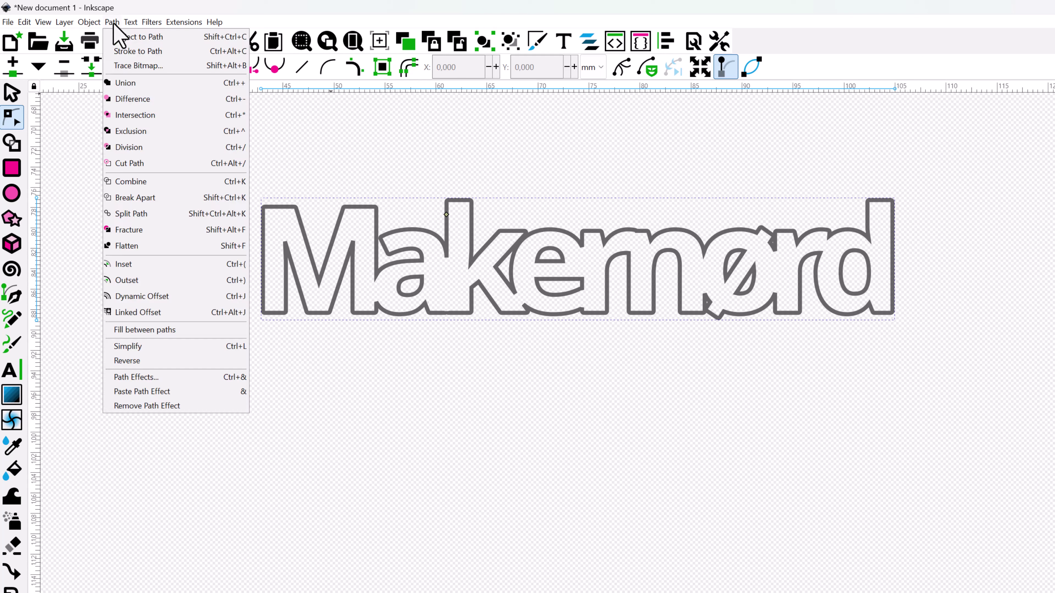
pyautogui.click(133, 83)
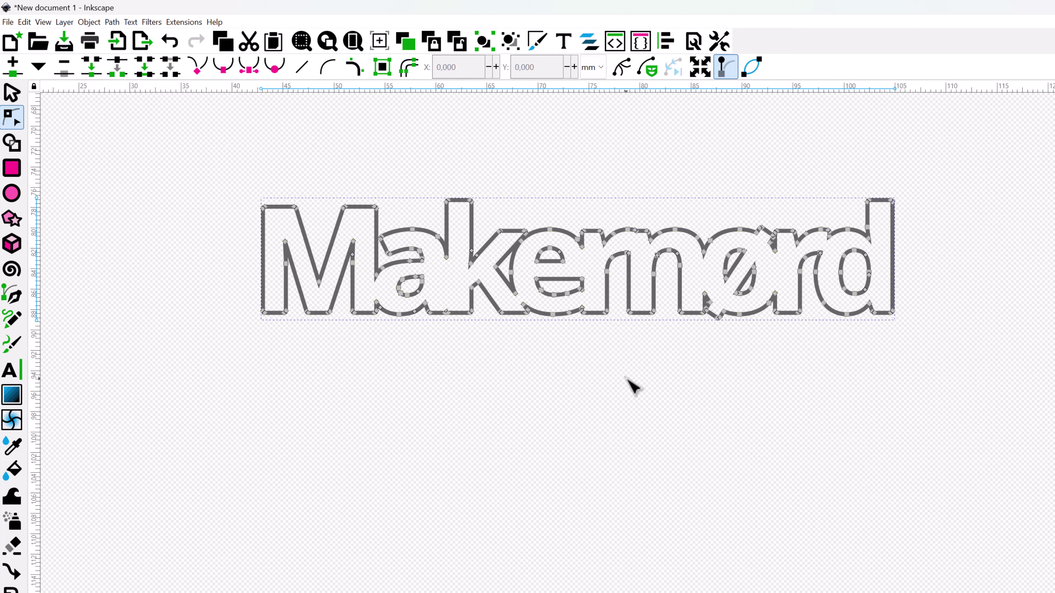
# Save the drawing as makernord in Desktop Cutting Plotter (DXF R14) format.
pyautogui.click(8, 22)
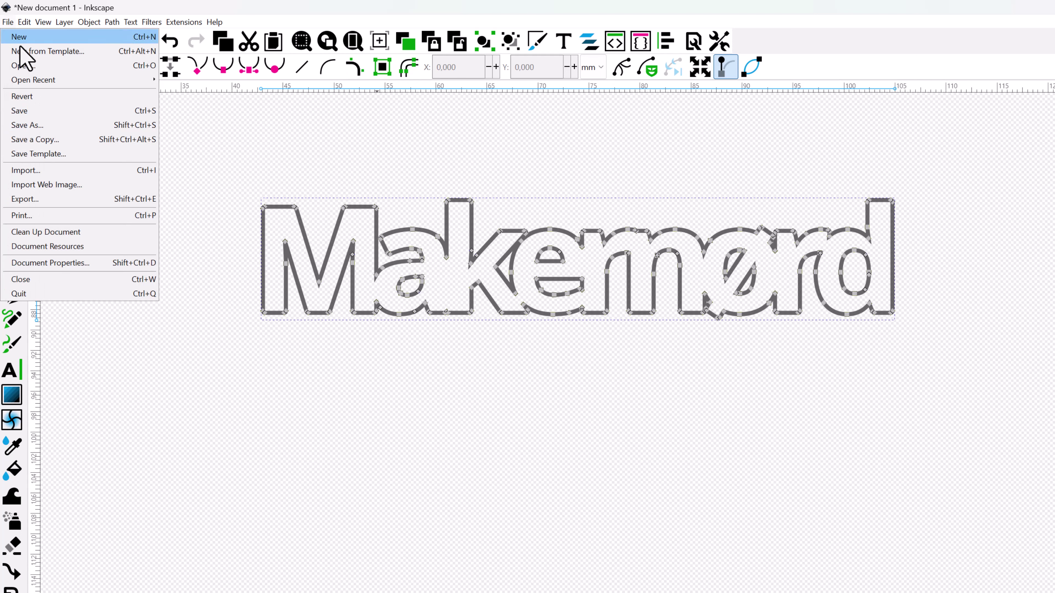
pyautogui.click(66, 125)
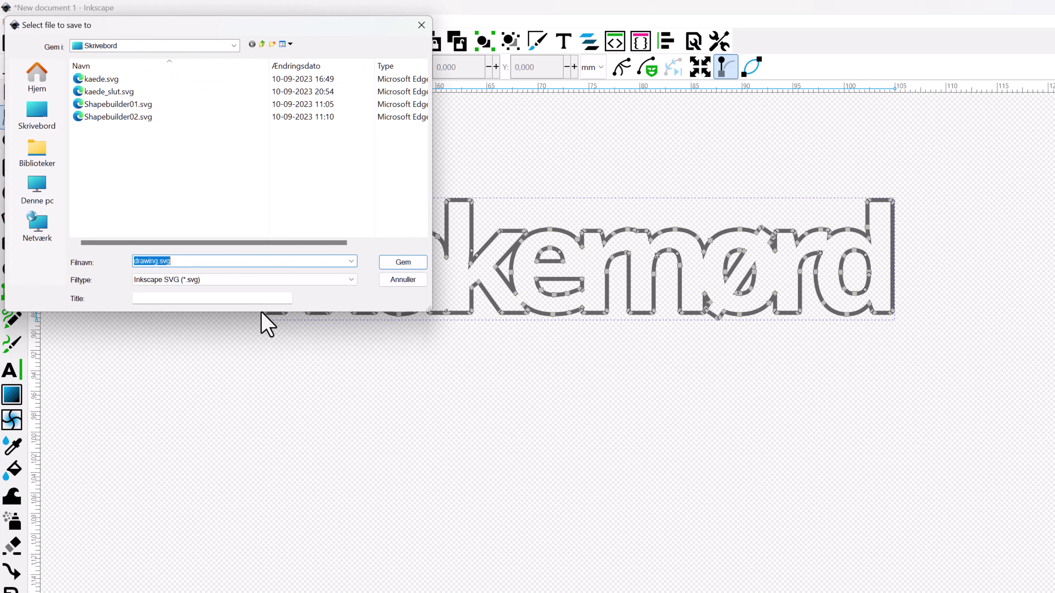
pyautogui.click(287, 280)
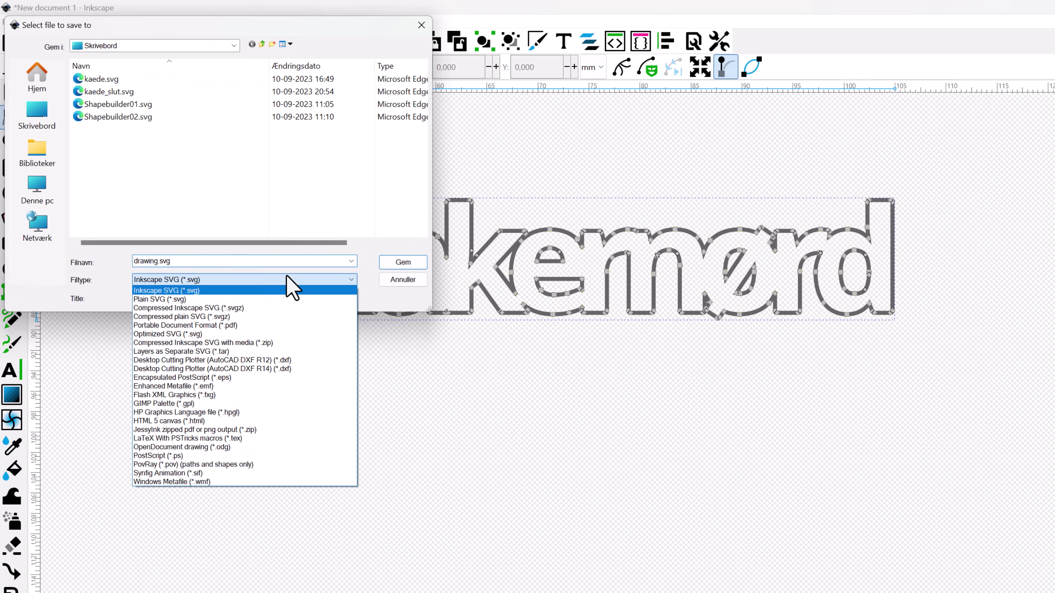
pyautogui.click(291, 368)
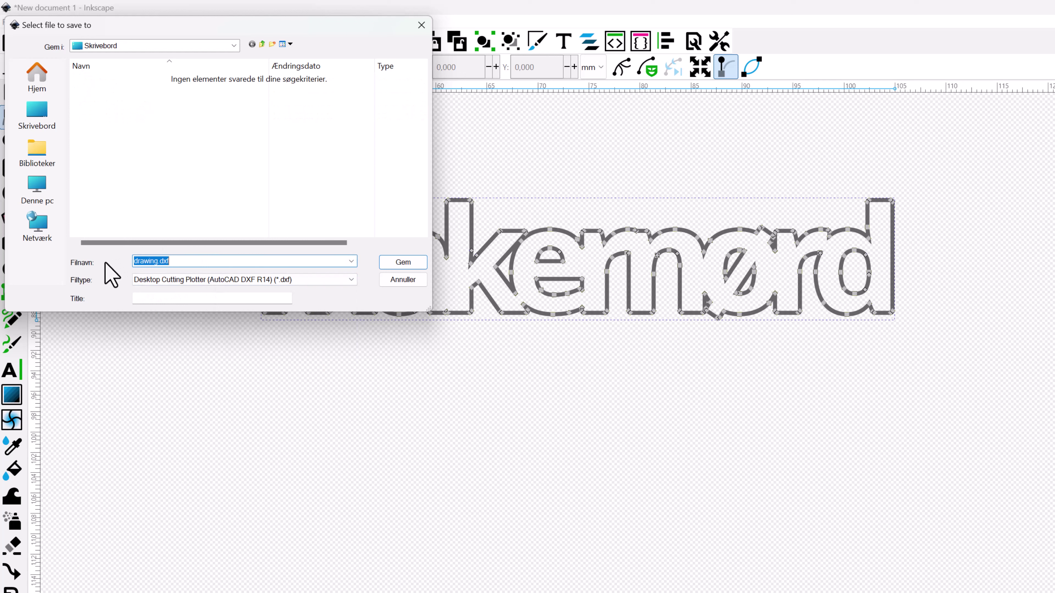
pyautogui.write('makernord')
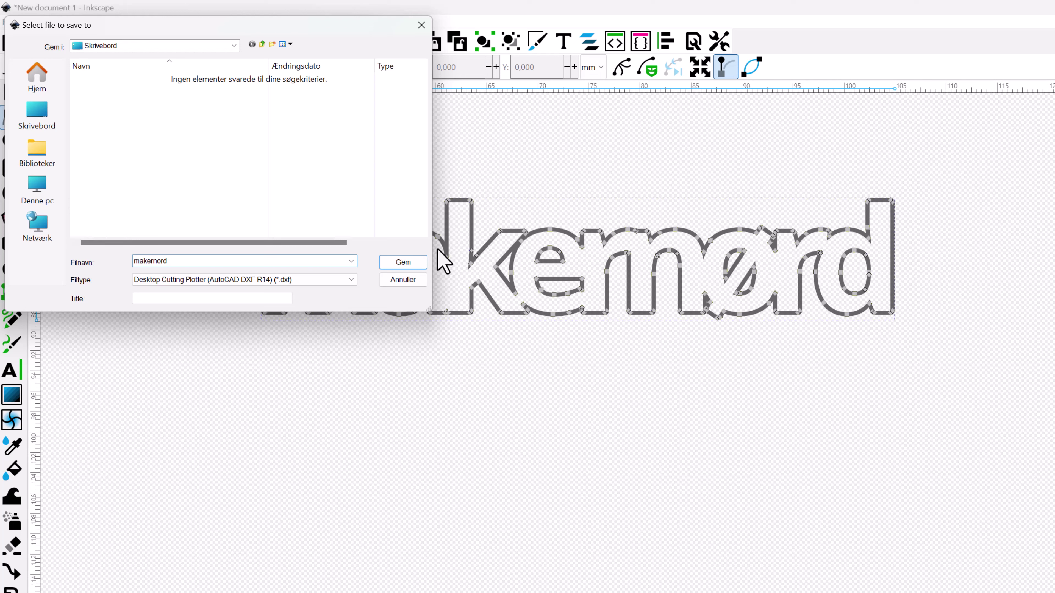
pyautogui.click(405, 264)
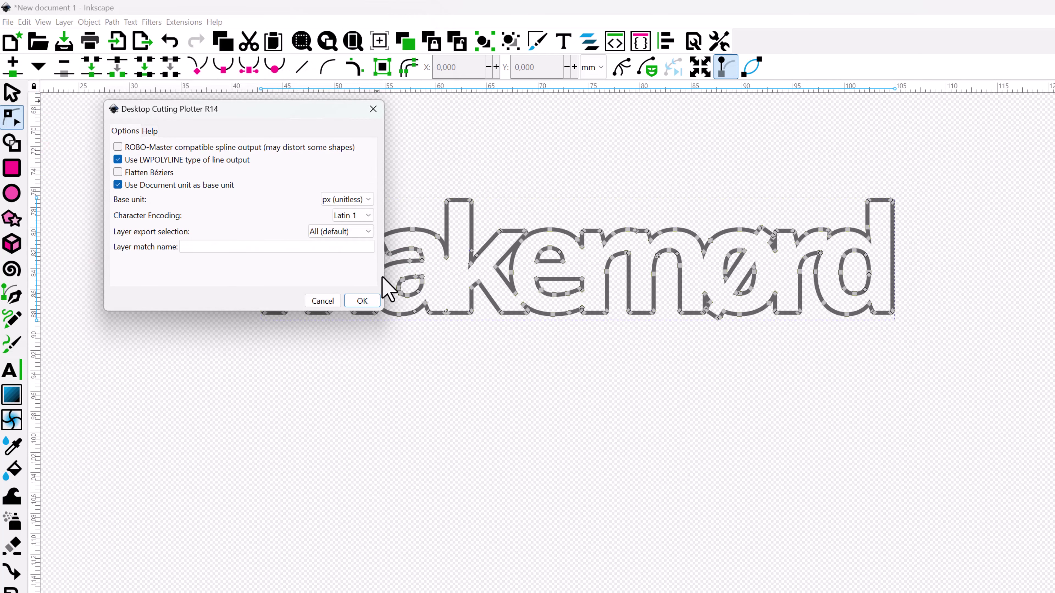
# Set the DXF export base unit to mm and confirm the export.
pyautogui.click(373, 199)
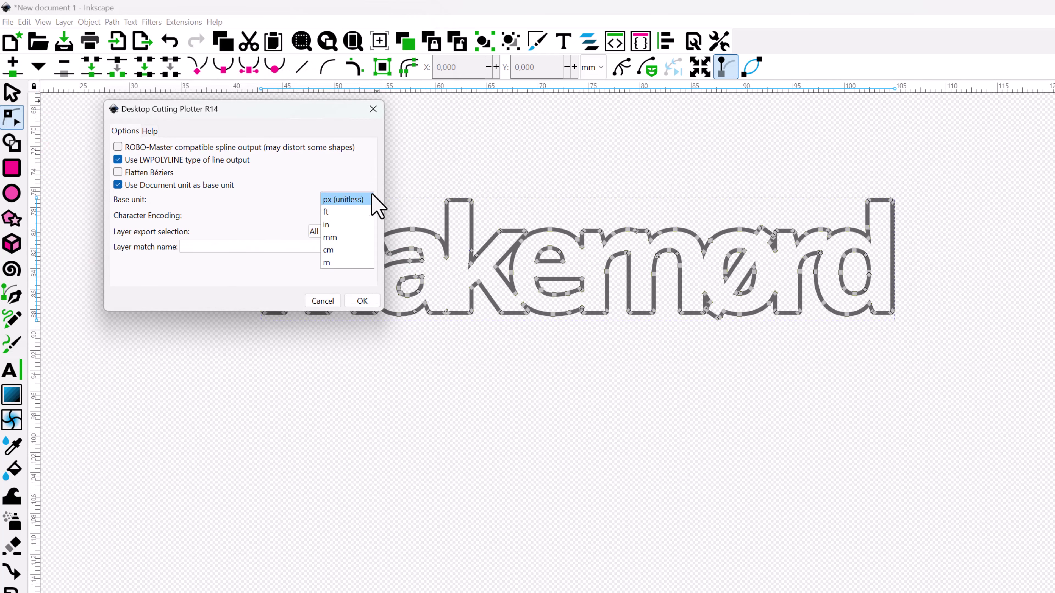
pyautogui.click(343, 237)
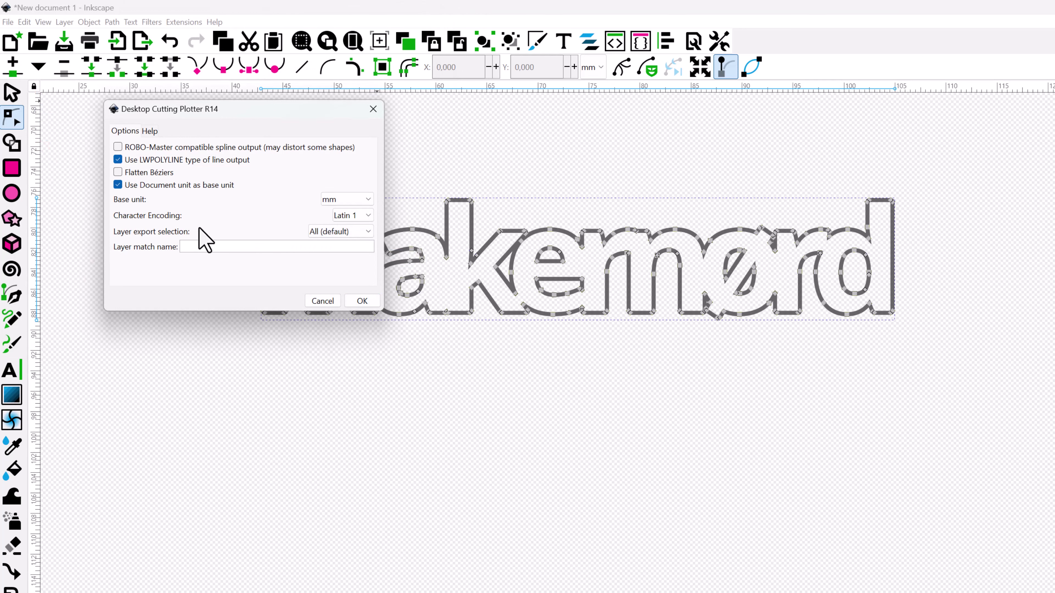
pyautogui.click(362, 301)
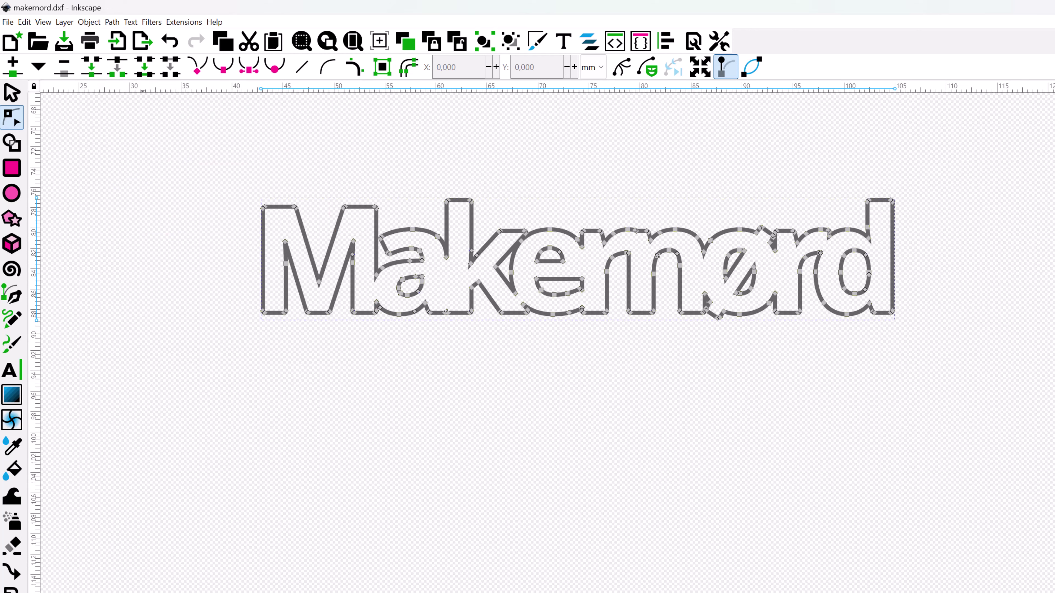
# Launch RDWorksV8 from the Windows search.
pyautogui.press('super')
pyautogui.write('rd')
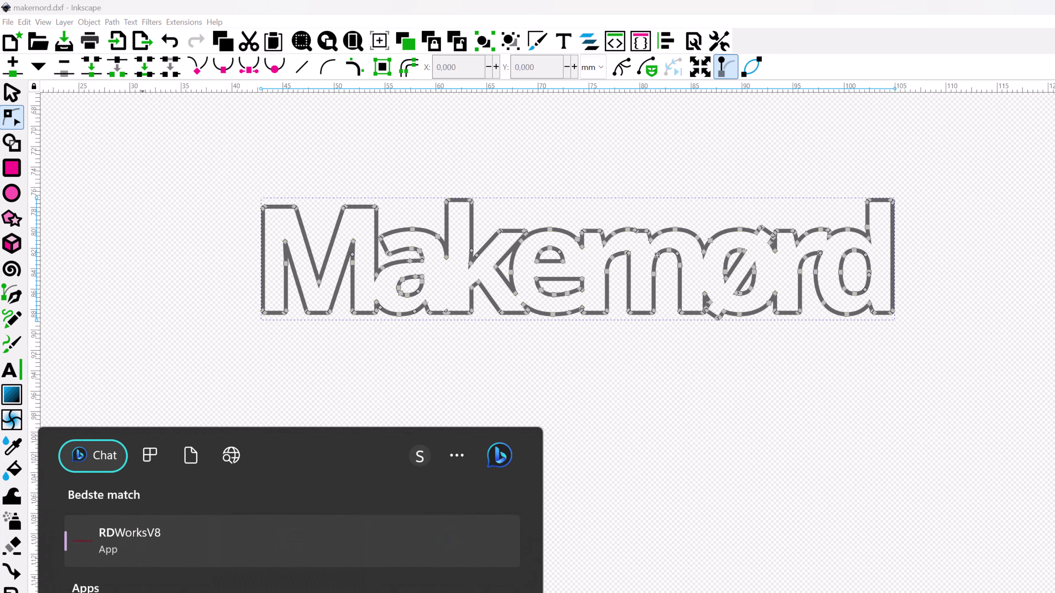
pyautogui.press('Return')
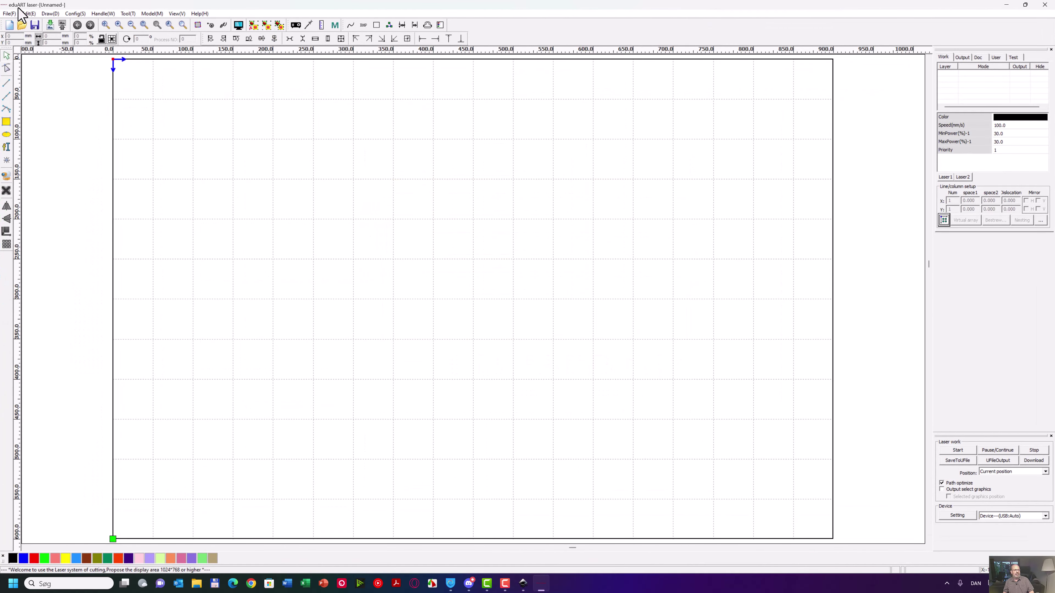
# Import makernord.dxf from the Skrivebord folder into RDWorks.
pyautogui.click(50, 26)
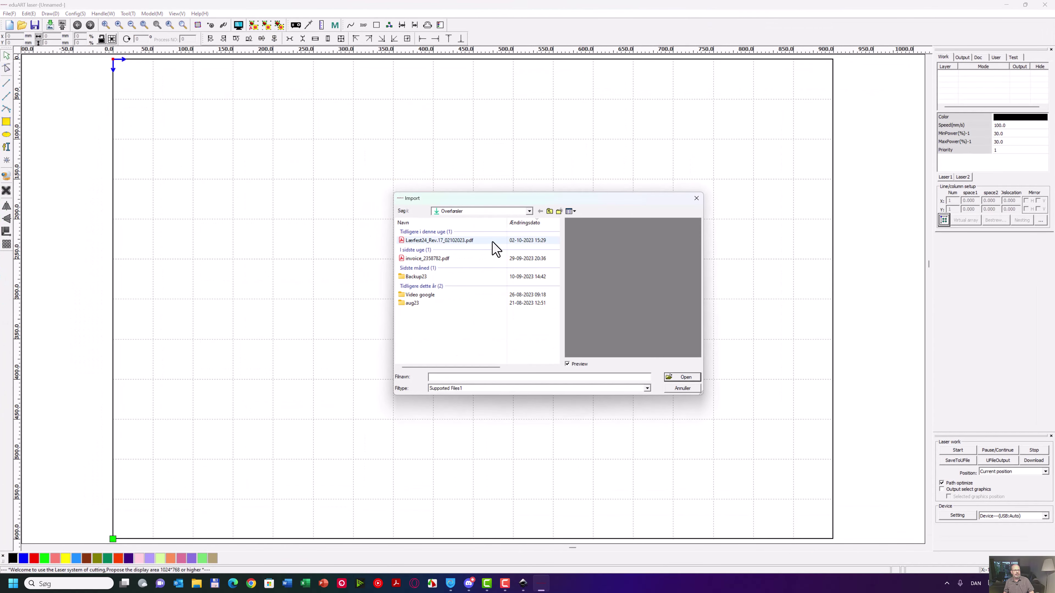
pyautogui.click(529, 211)
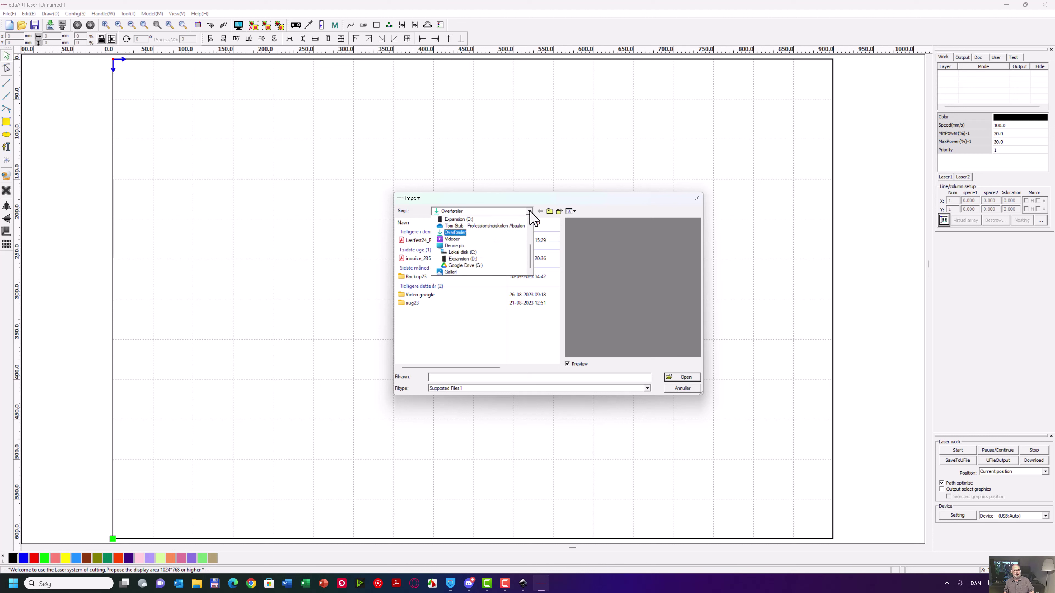
pyautogui.click(452, 219)
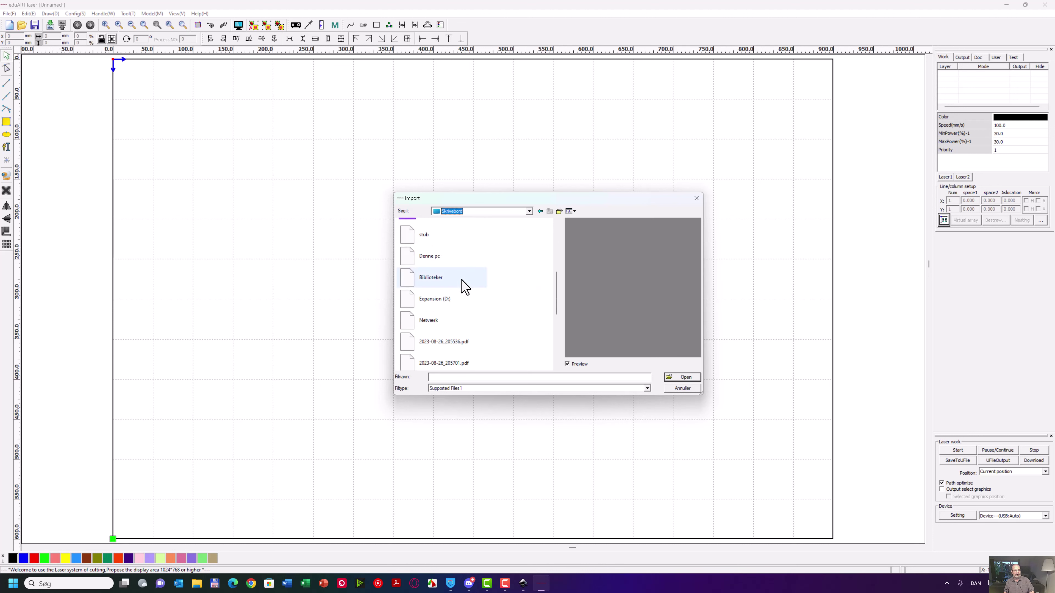
pyautogui.scroll(-3, 465, 291)
pyautogui.scroll(-3, 464, 299)
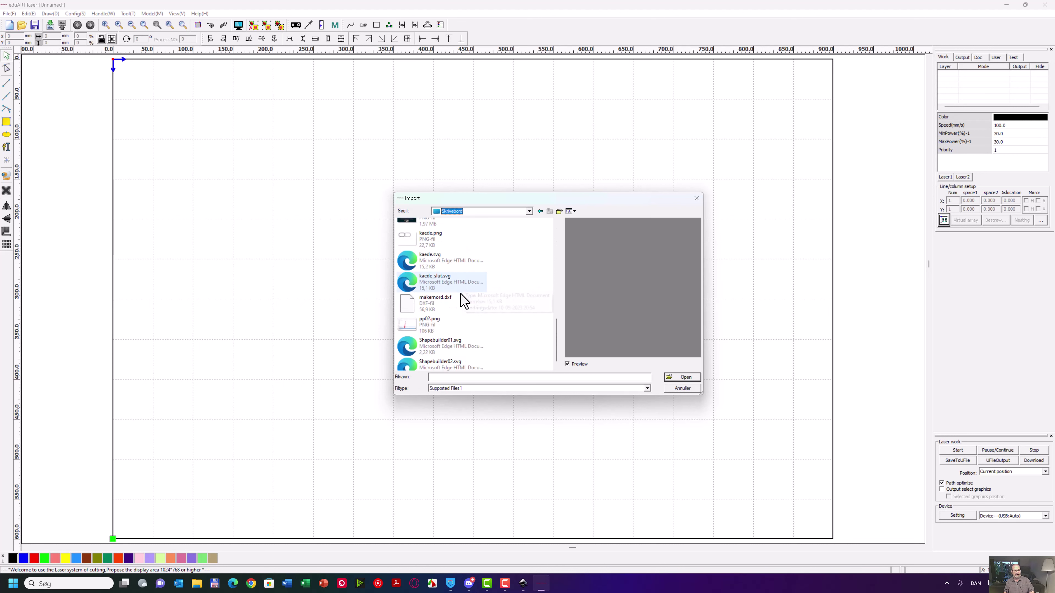
pyautogui.click(451, 307)
pyautogui.click(682, 378)
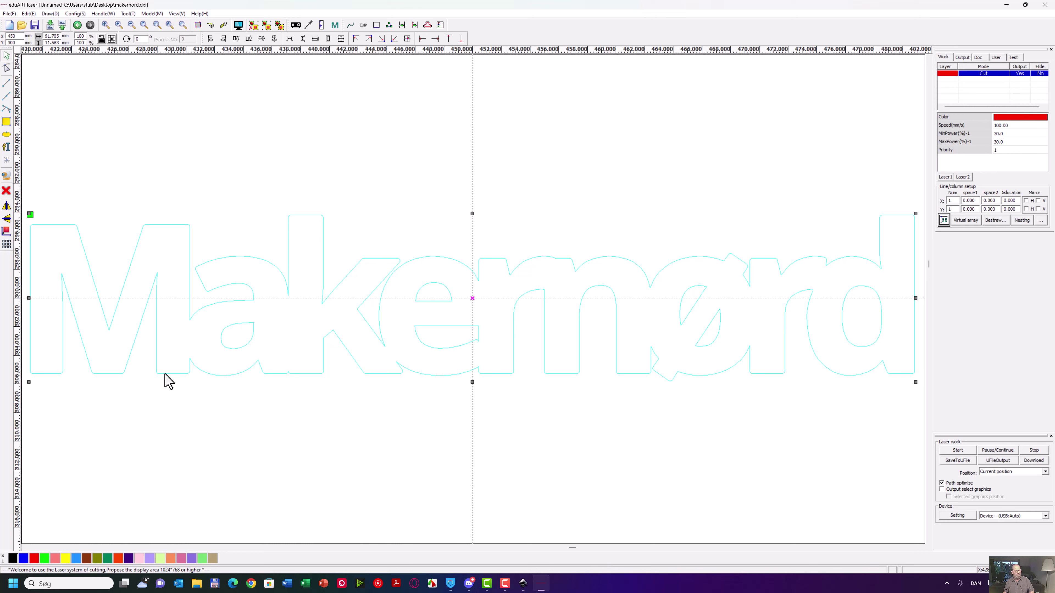
# Put the lettering on the black layer and open that layer's laser parameters.
pyautogui.click(13, 559)
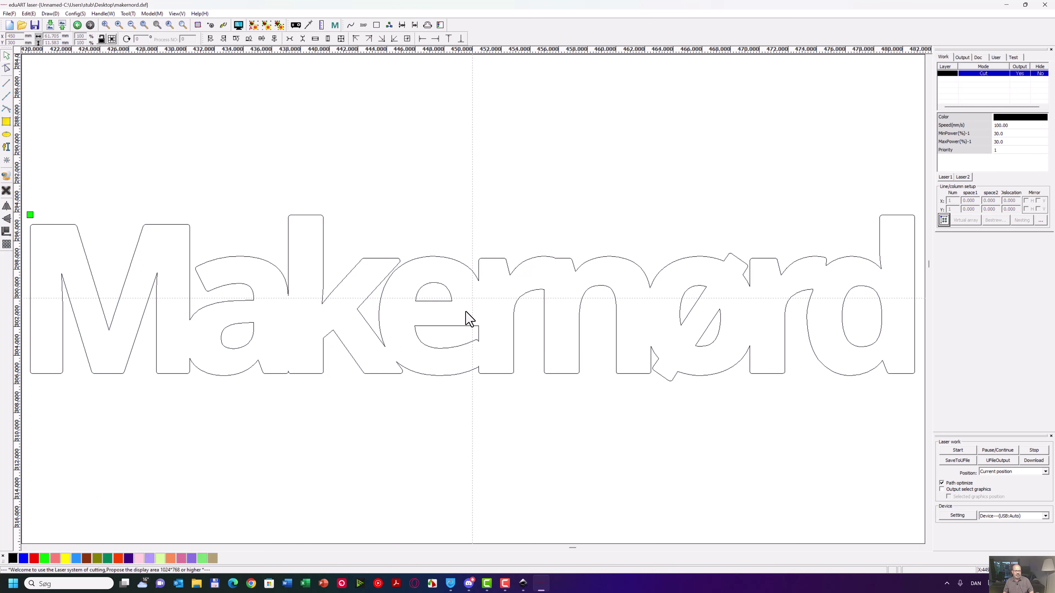
pyautogui.click(167, 365)
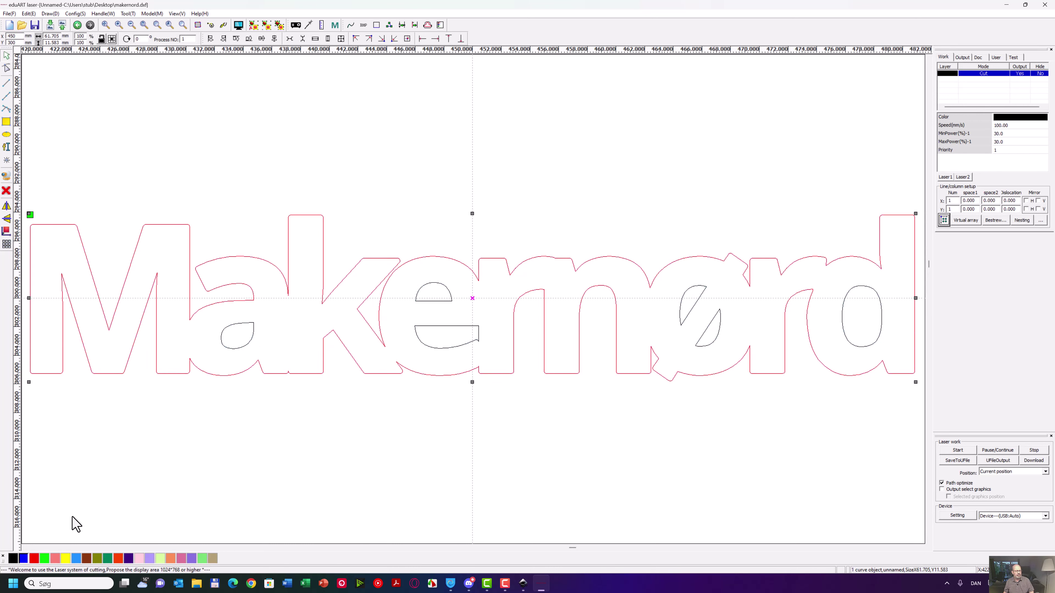
pyautogui.doubleClick(993, 78)
pyautogui.click(490, 265)
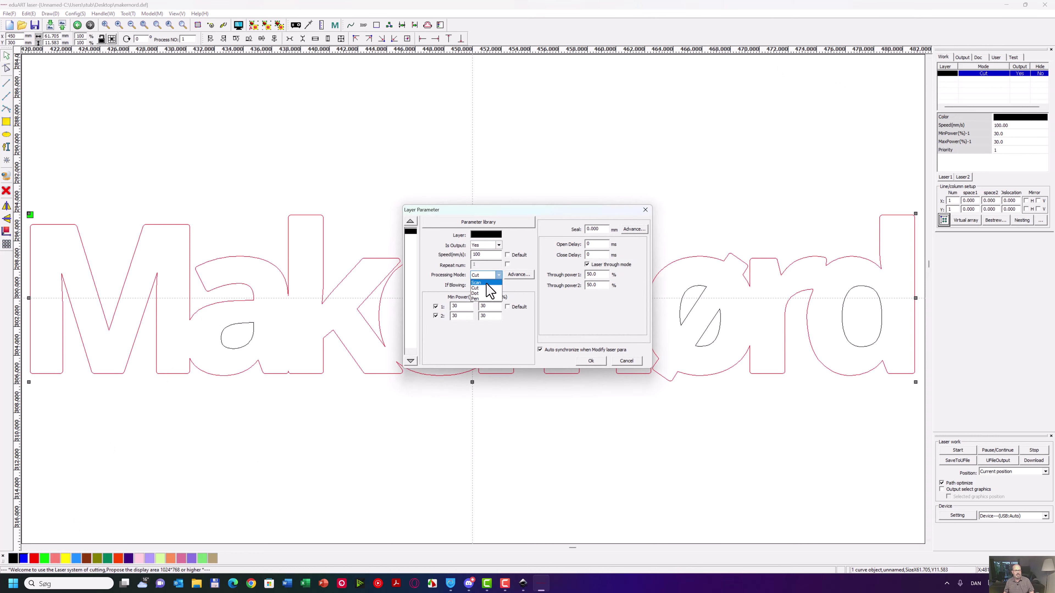